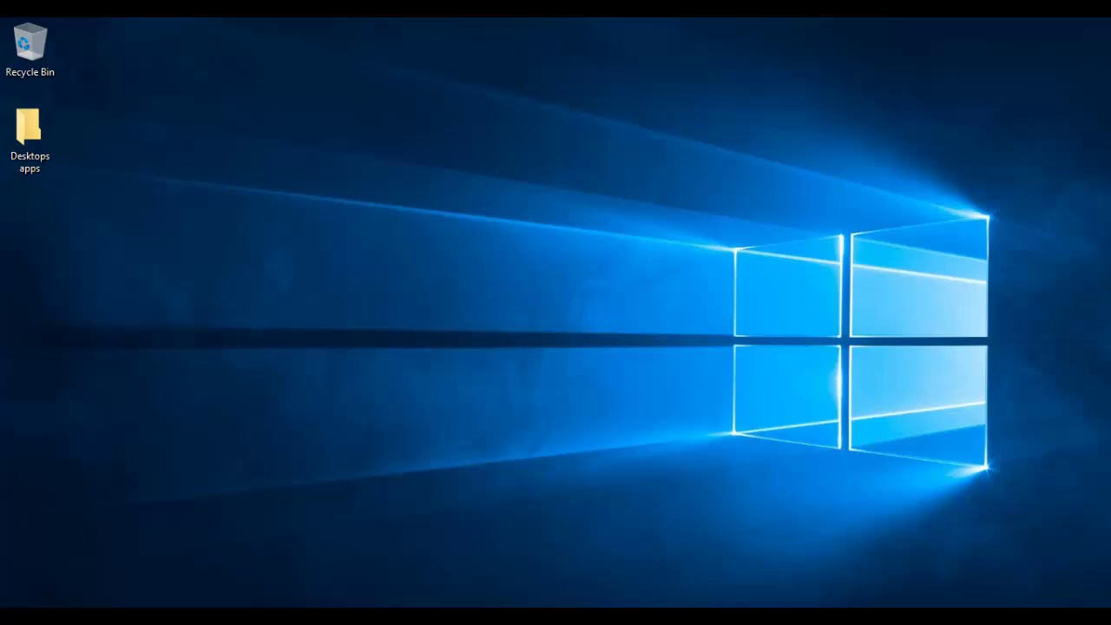
# Search Windows for "citri" and open the file location of the Citrix Receiver app
pyautogui.press('super')
pyautogui.click(241, 448)
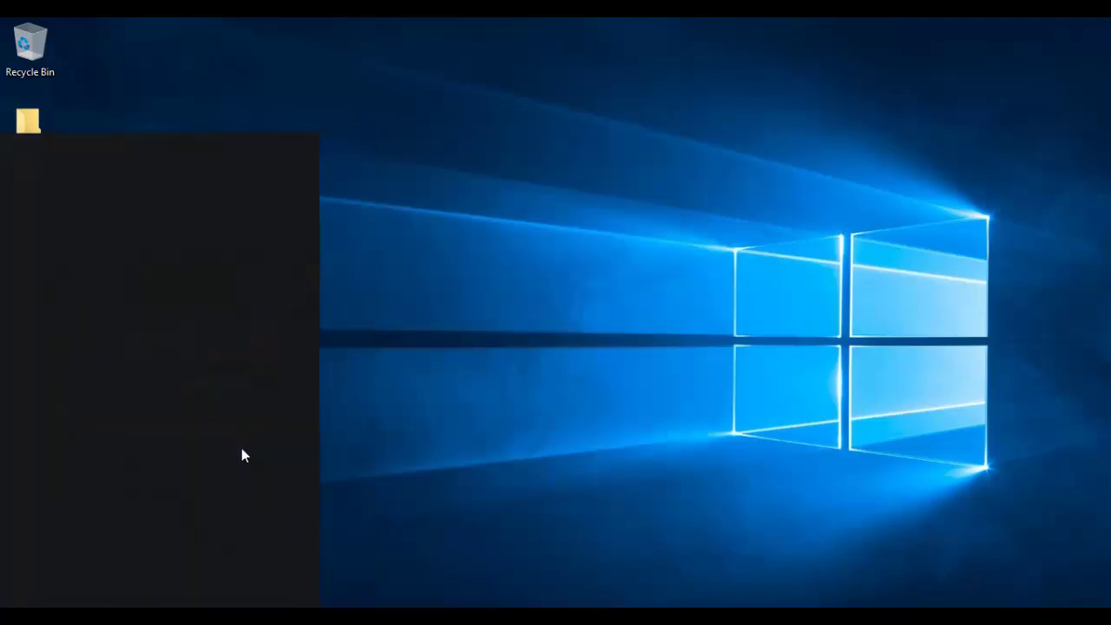
pyautogui.write('citri')
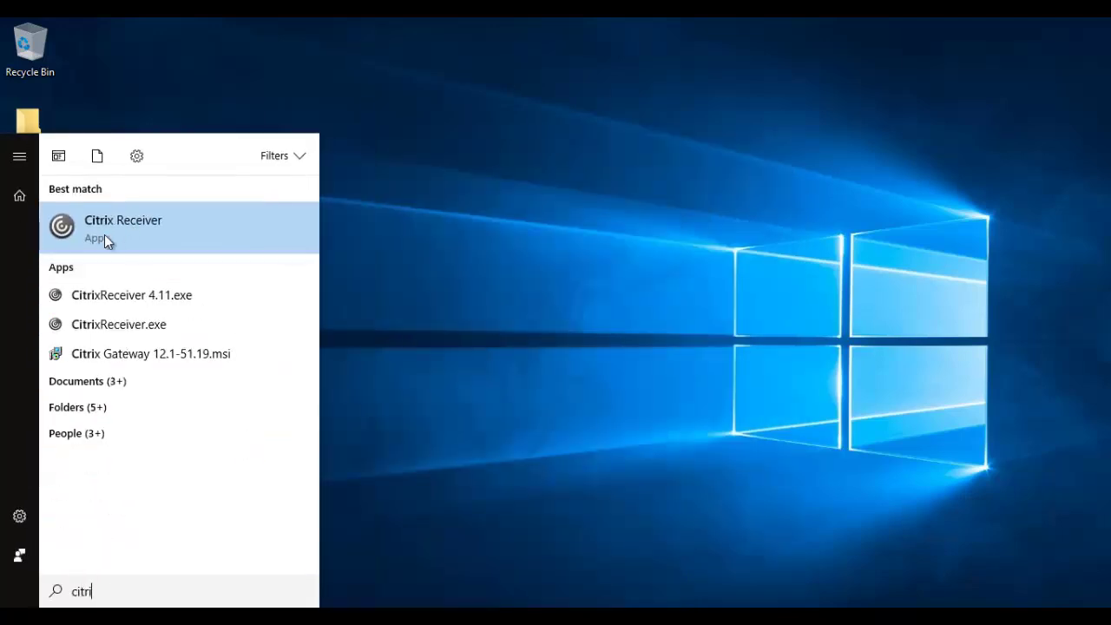
pyautogui.rightClick(116, 233)
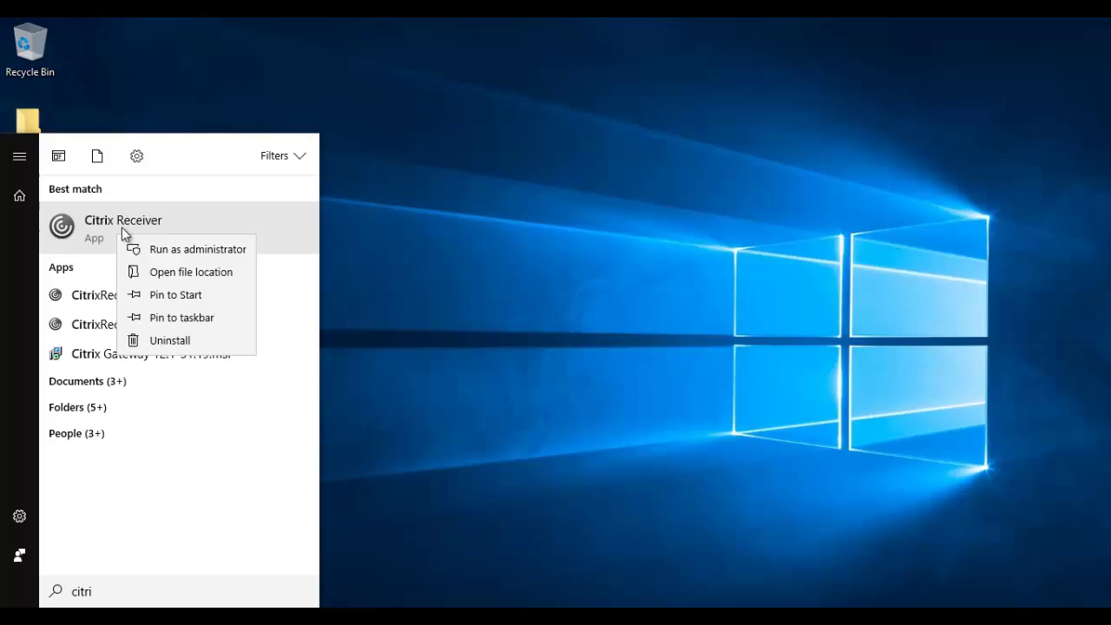
pyautogui.click(170, 272)
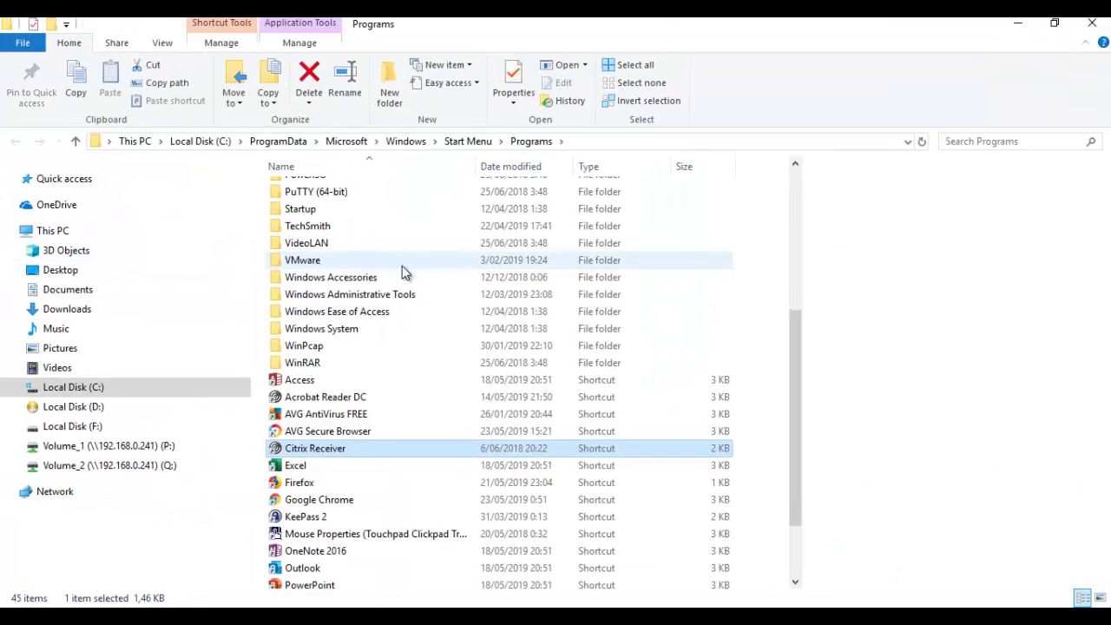
# Go to the folder of the Citrix Receiver shortcut's target file and move up to the parent ICA Client folder
pyautogui.rightClick(318, 453)
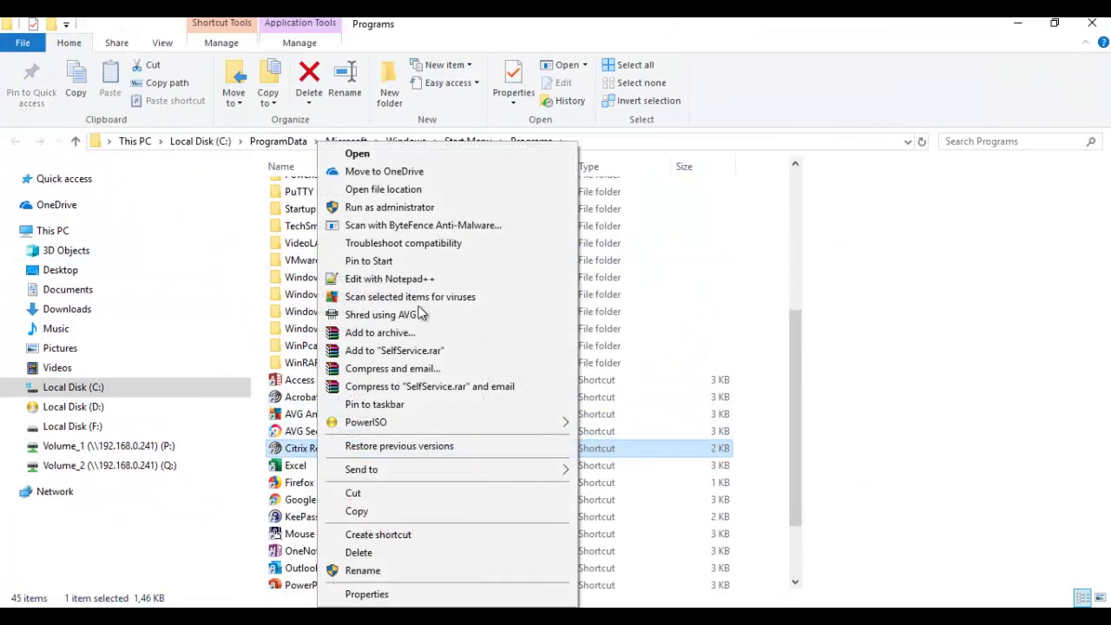
pyautogui.click(395, 196)
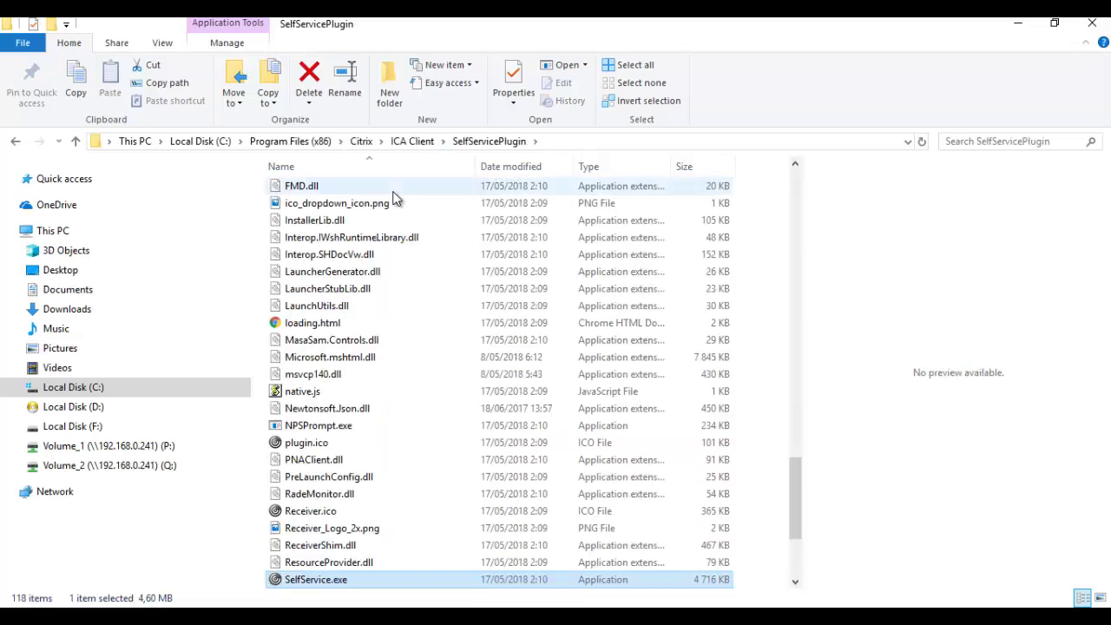
pyautogui.click(413, 141)
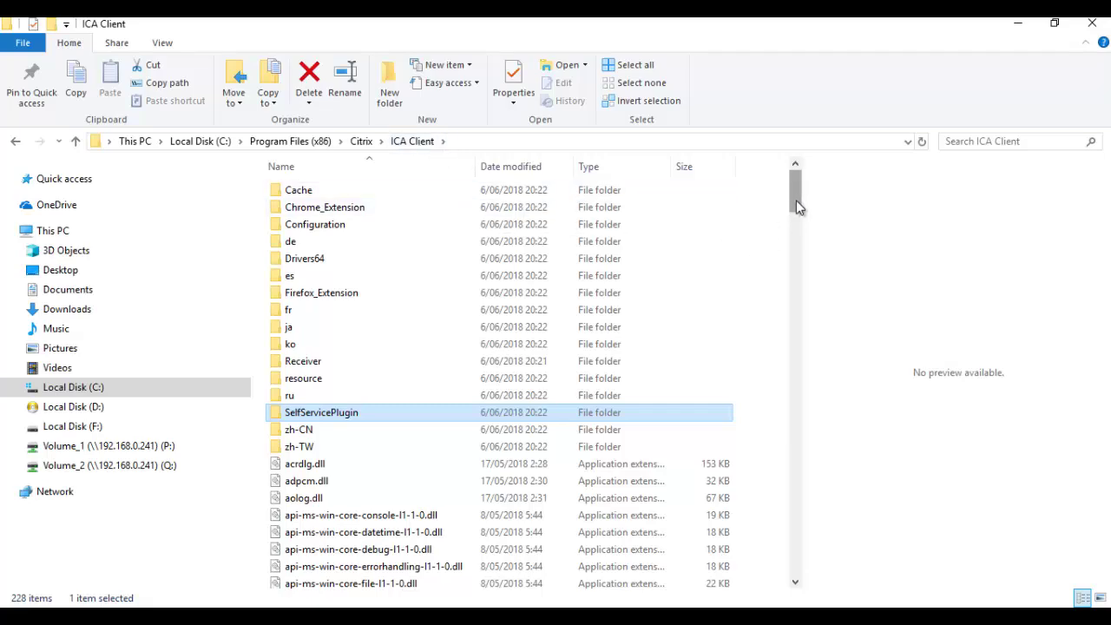
# Locate wfcrun32.exe and wfica32.exe near the end of the ICA Client folder and examine their file details
pyautogui.moveTo(798, 198); pyautogui.dragTo(795, 568)
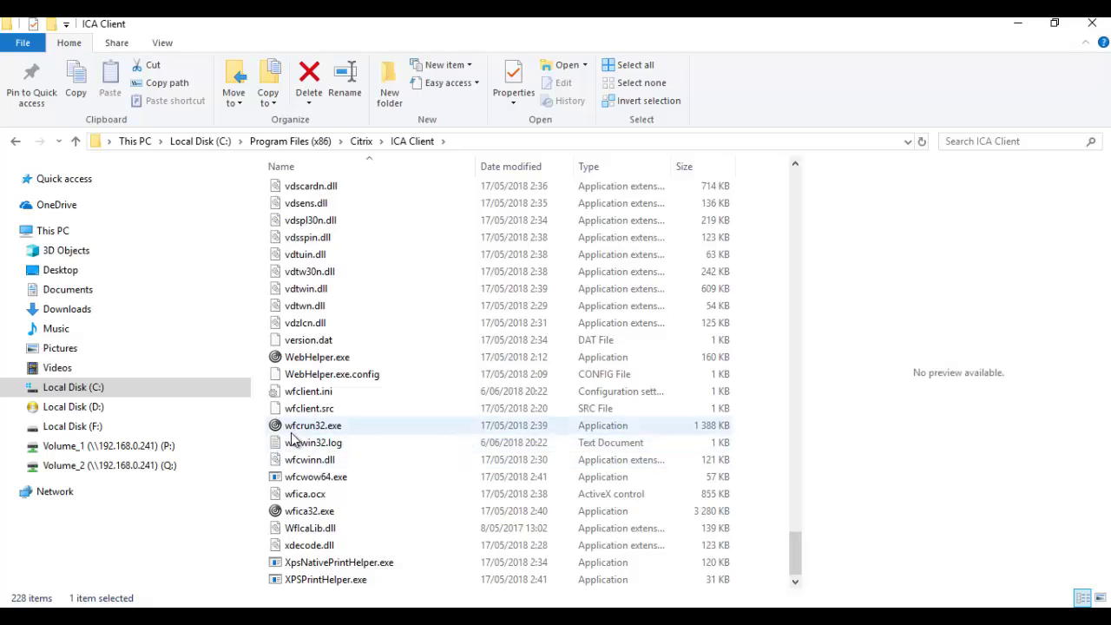
pyautogui.moveTo(293, 439)
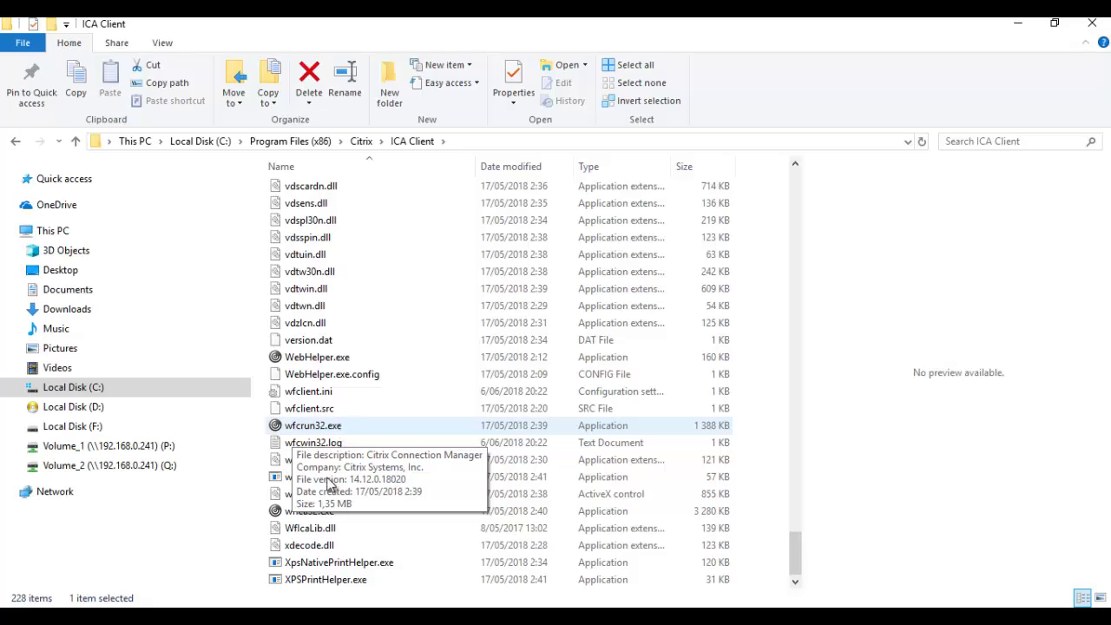
pyautogui.click(334, 515)
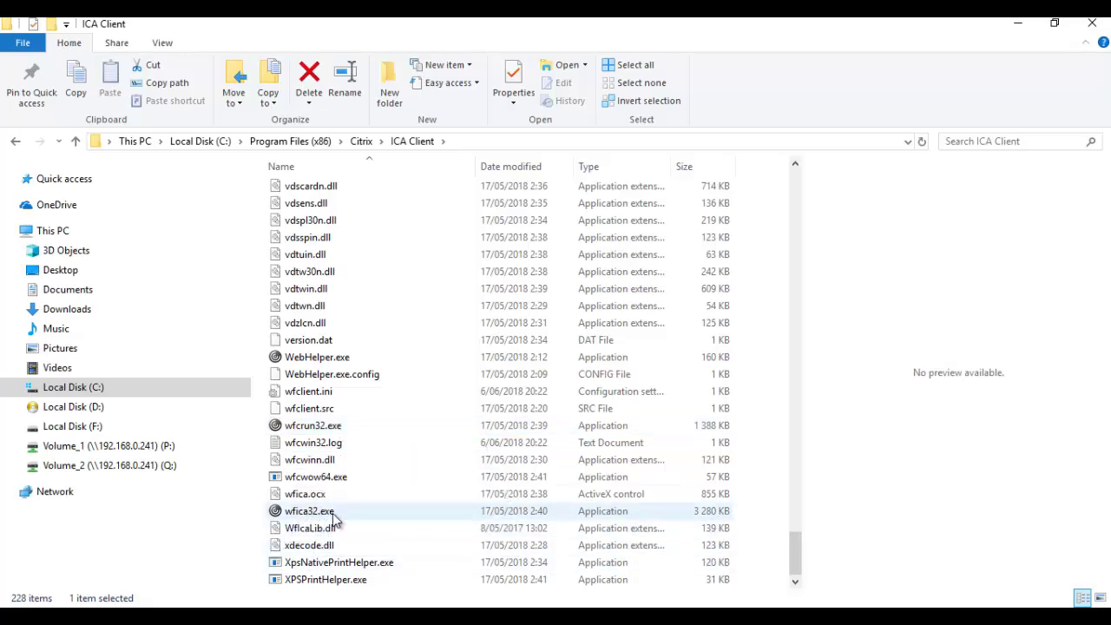
pyautogui.moveTo(335, 519)
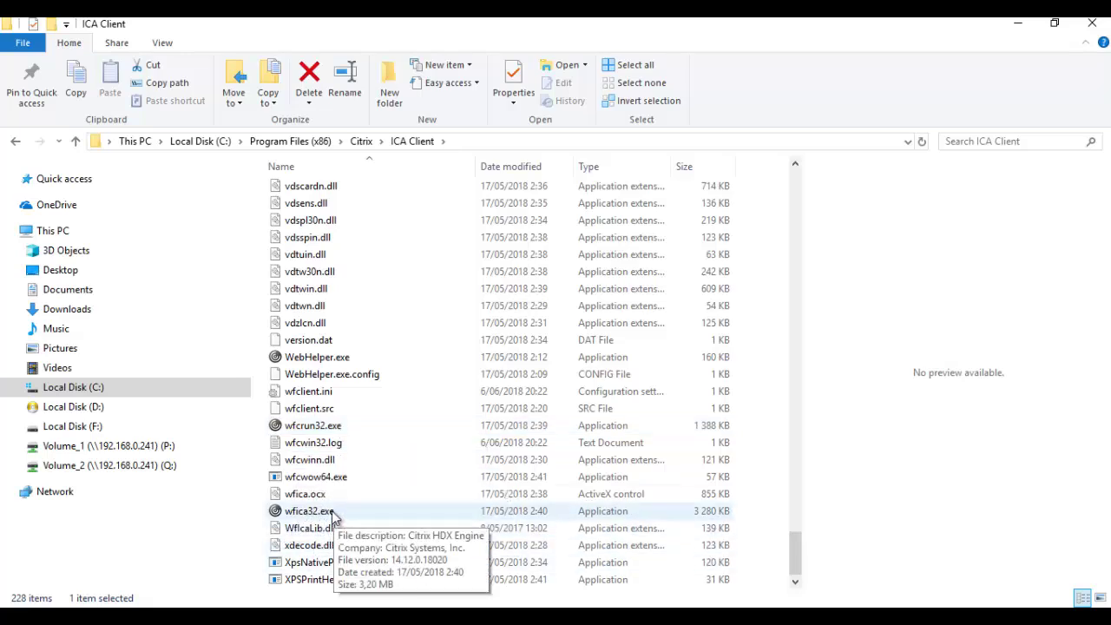
pyautogui.click(293, 493)
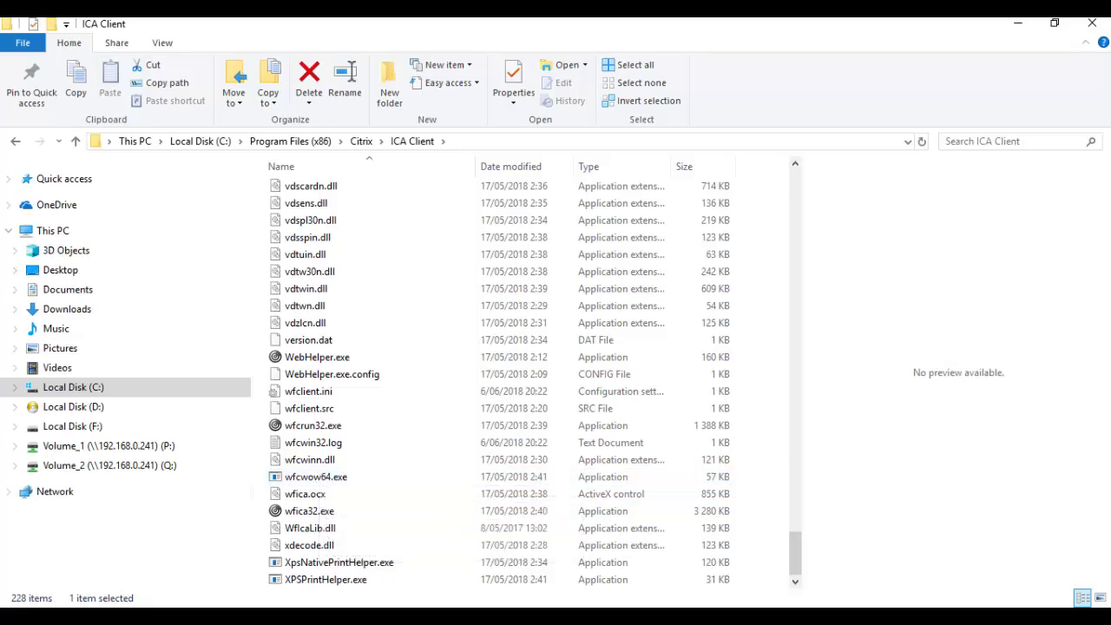
# Open the Windows Settings page for choosing default apps by file type
pyautogui.press('super')
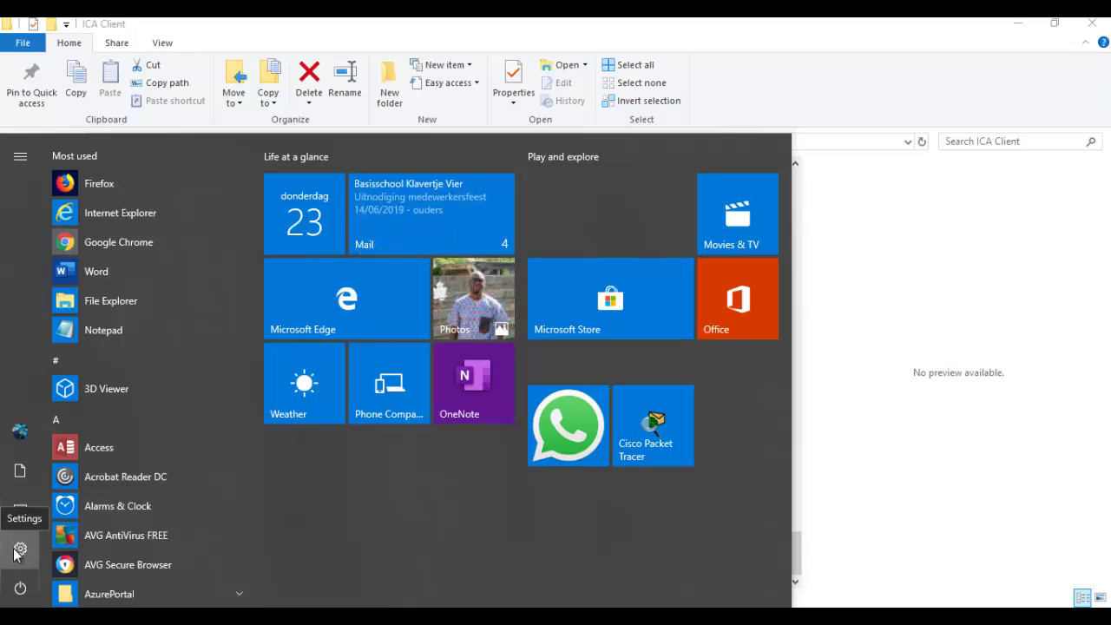
pyautogui.click(18, 550)
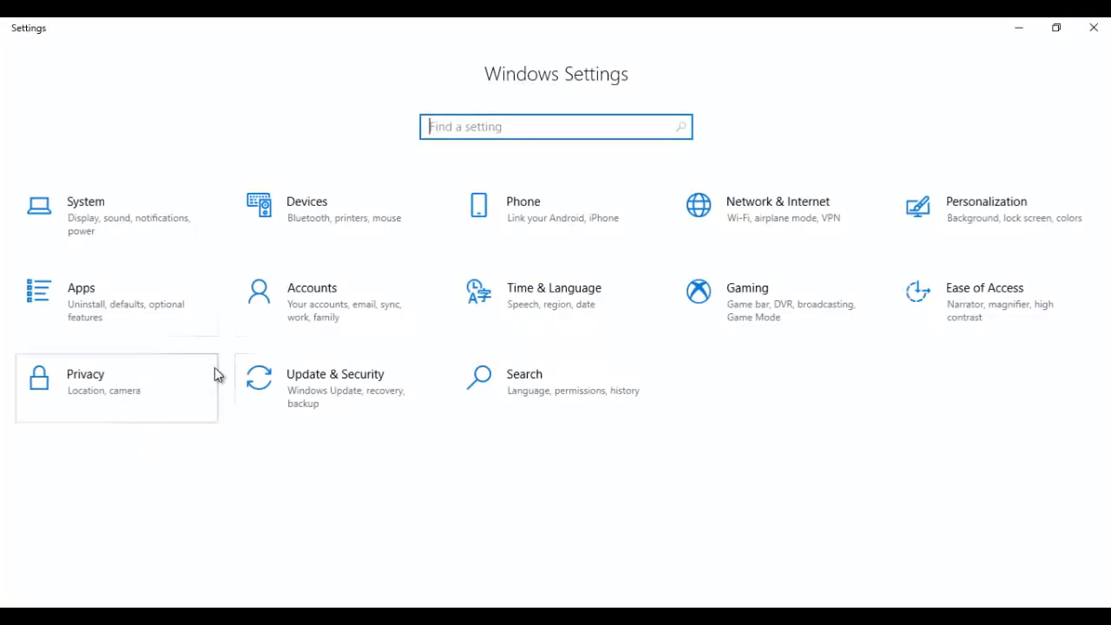
pyautogui.click(120, 309)
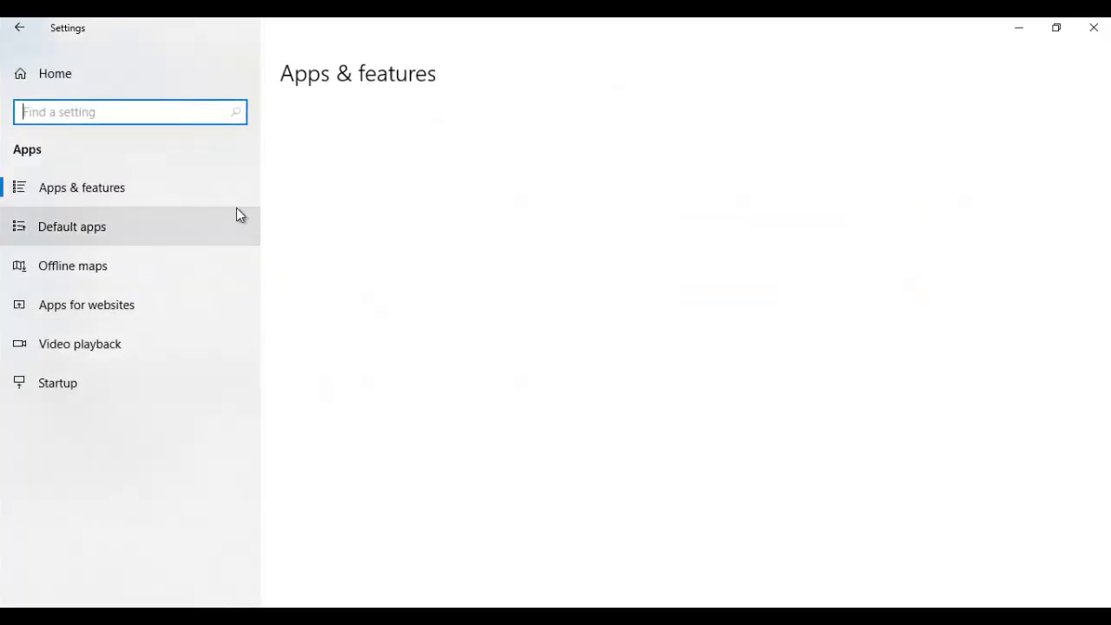
pyautogui.click(106, 229)
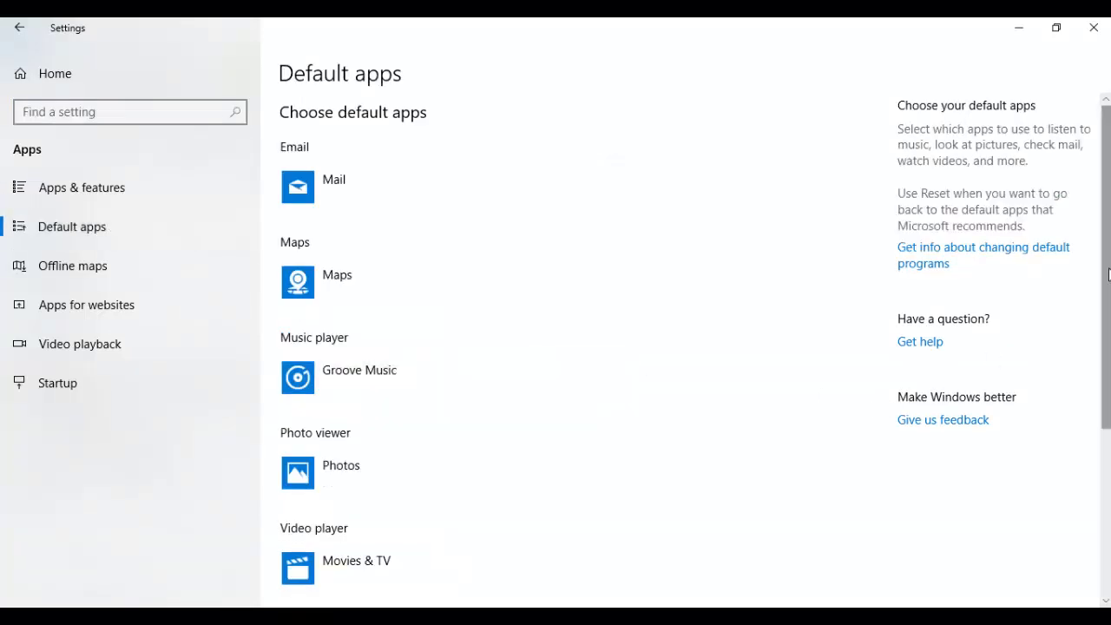
pyautogui.scroll(-3, 1103, 425)
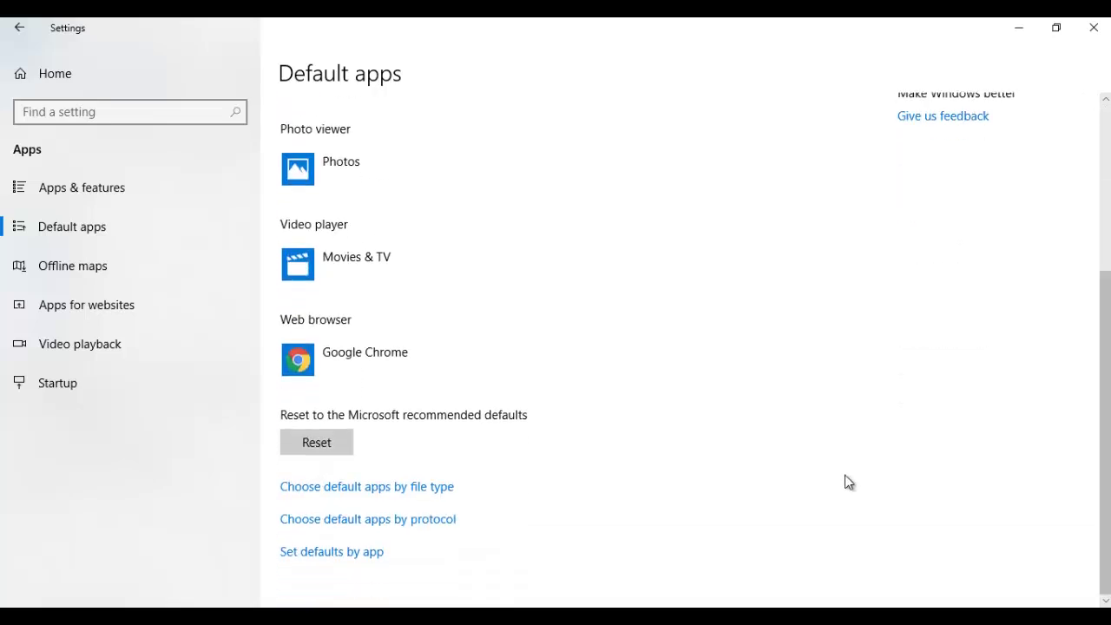
pyautogui.click(340, 491)
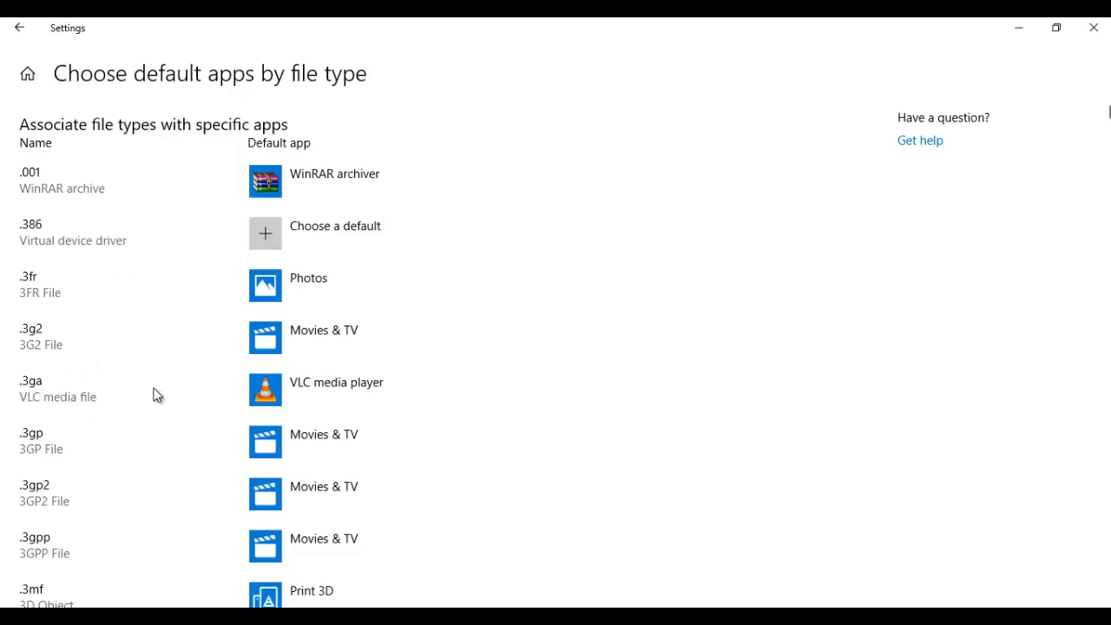
# Find the .ica file type in the list and show the apps available as its default
pyautogui.click(340, 387)
pyautogui.moveTo(1106, 111); pyautogui.dragTo(1106, 269)
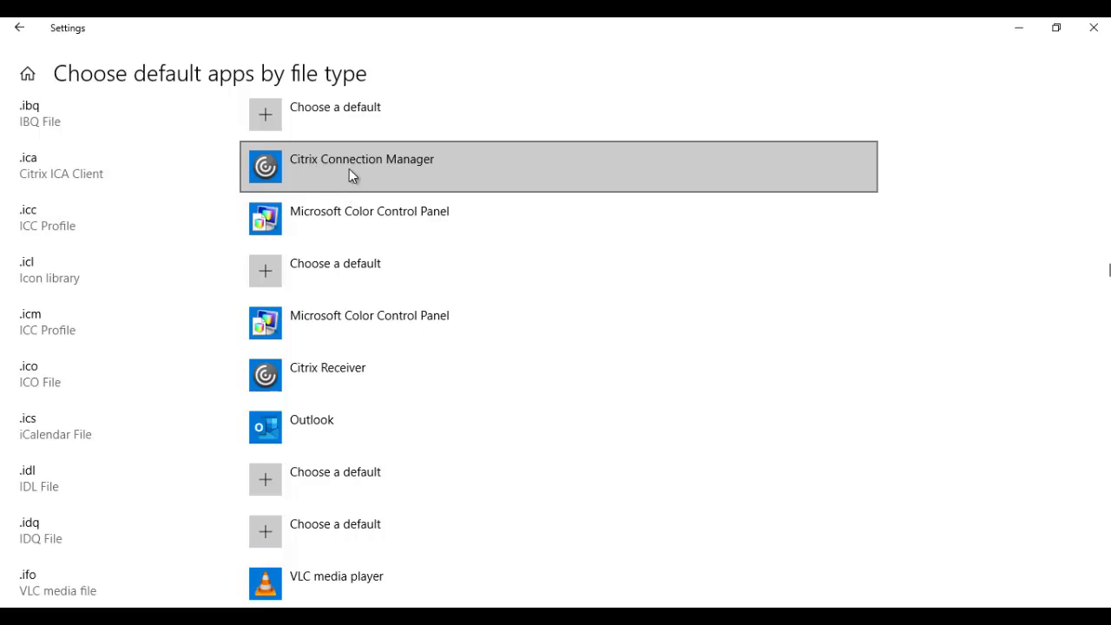
pyautogui.click(391, 168)
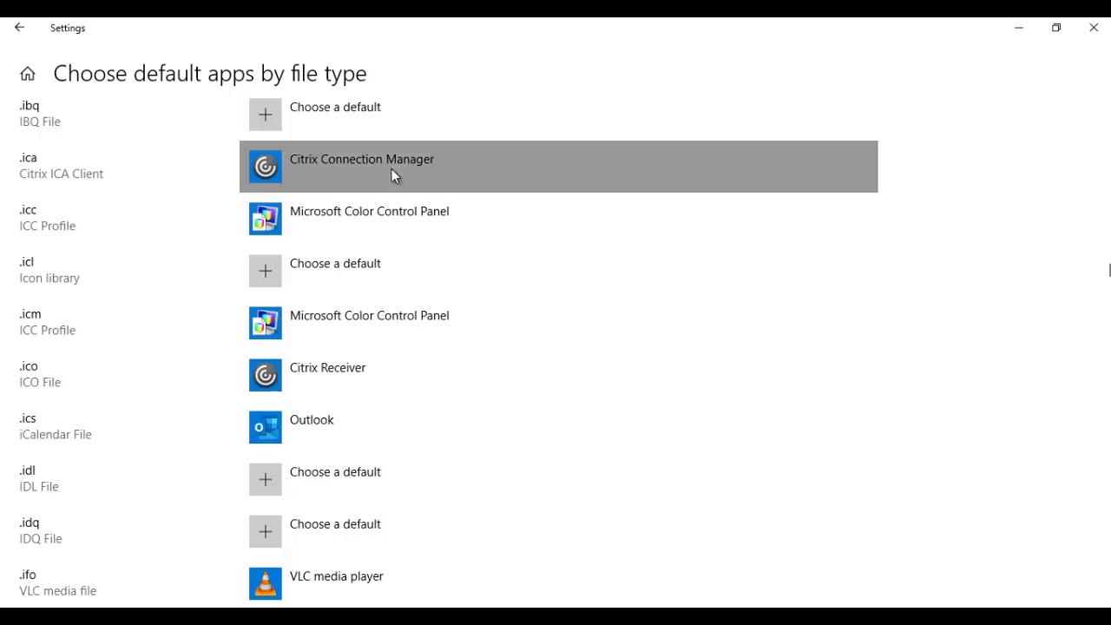
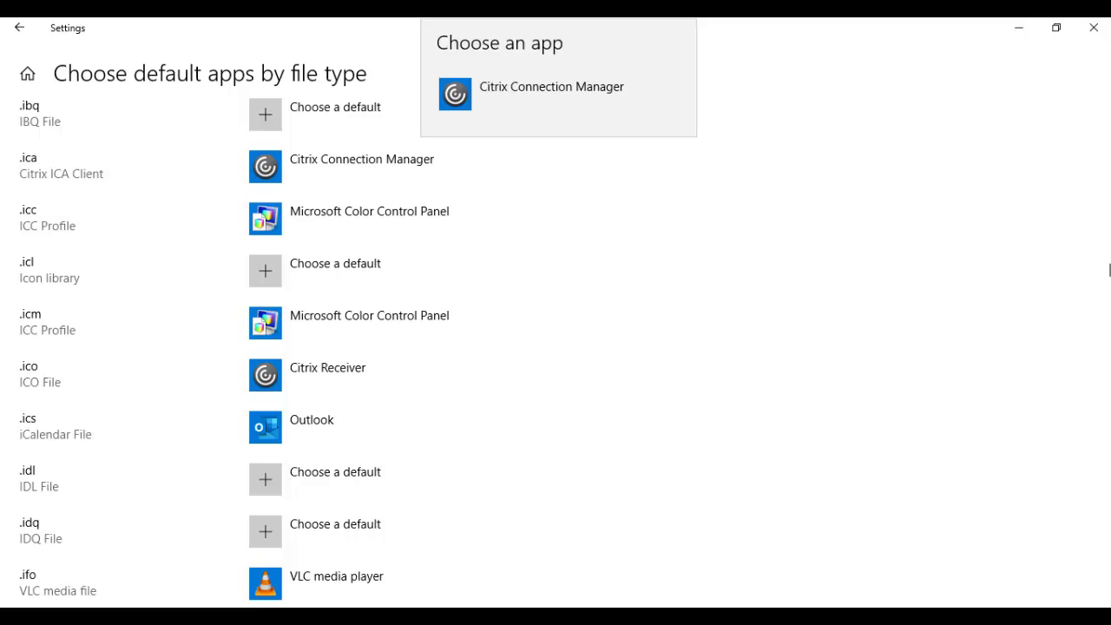
# Reset Citrix Receiver to its default settings from its Advanced Preferences and confirm the reset
pyautogui.click(895, 616)
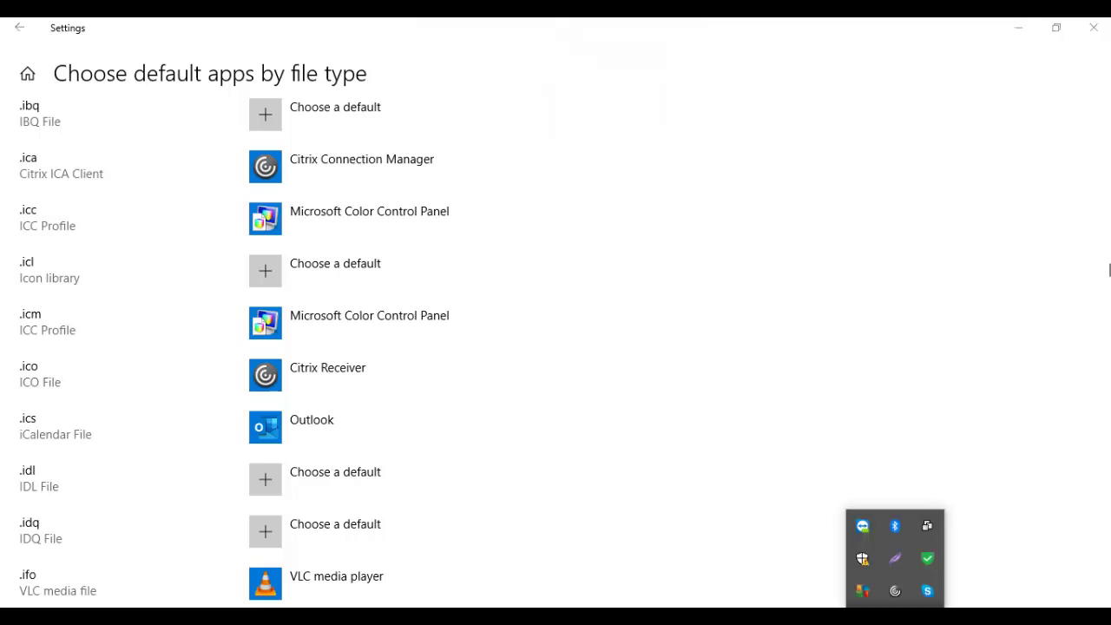
pyautogui.rightClick(898, 594)
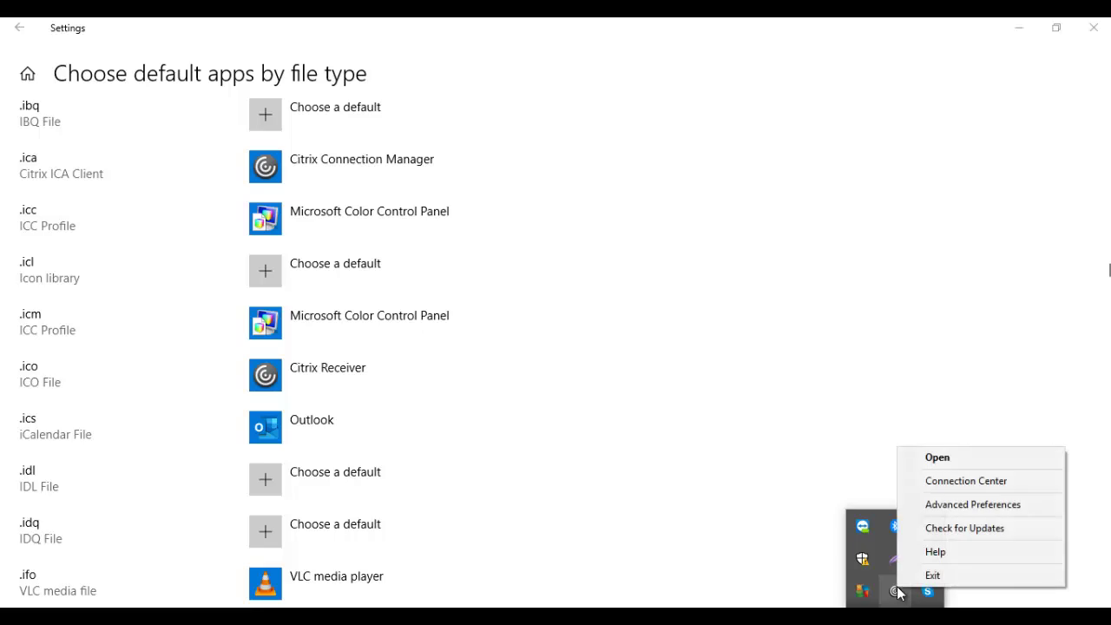
pyautogui.click(982, 506)
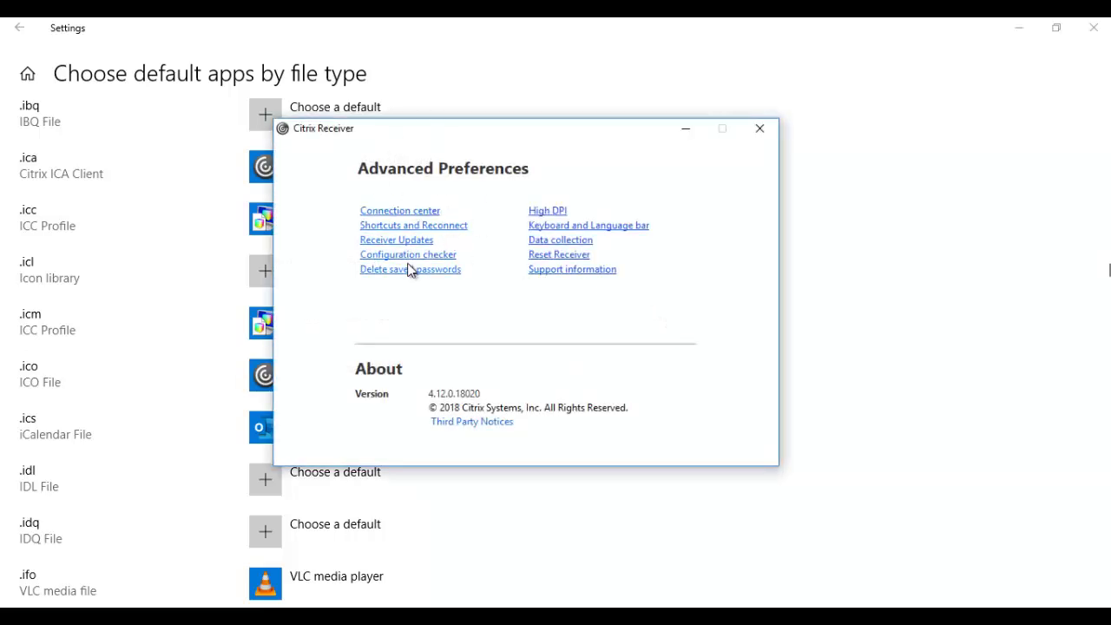
pyautogui.click(562, 258)
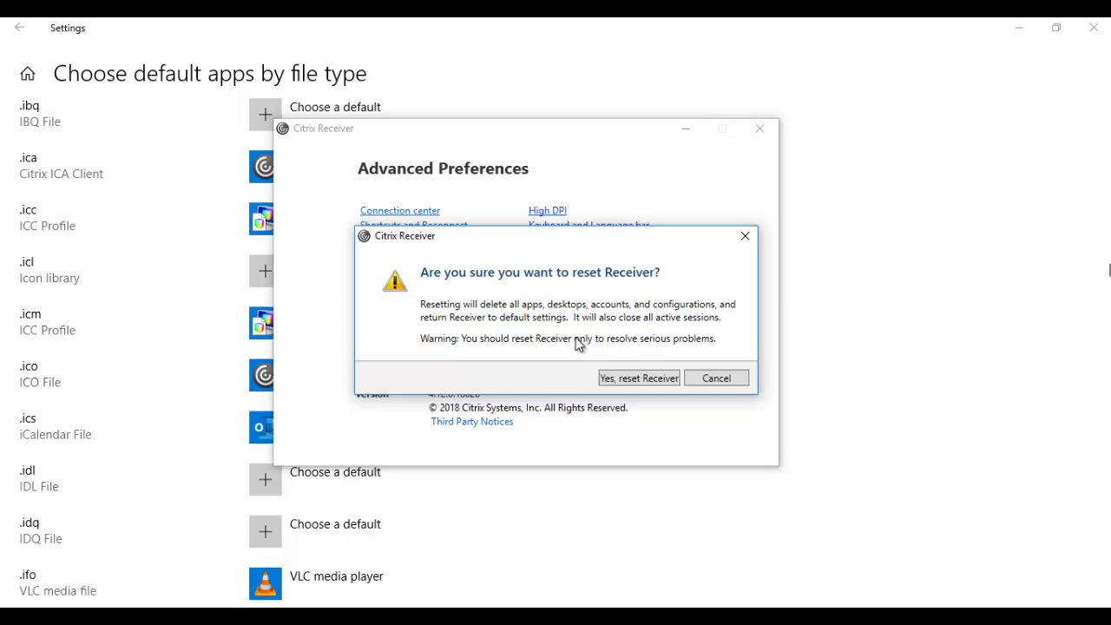
pyautogui.click(637, 378)
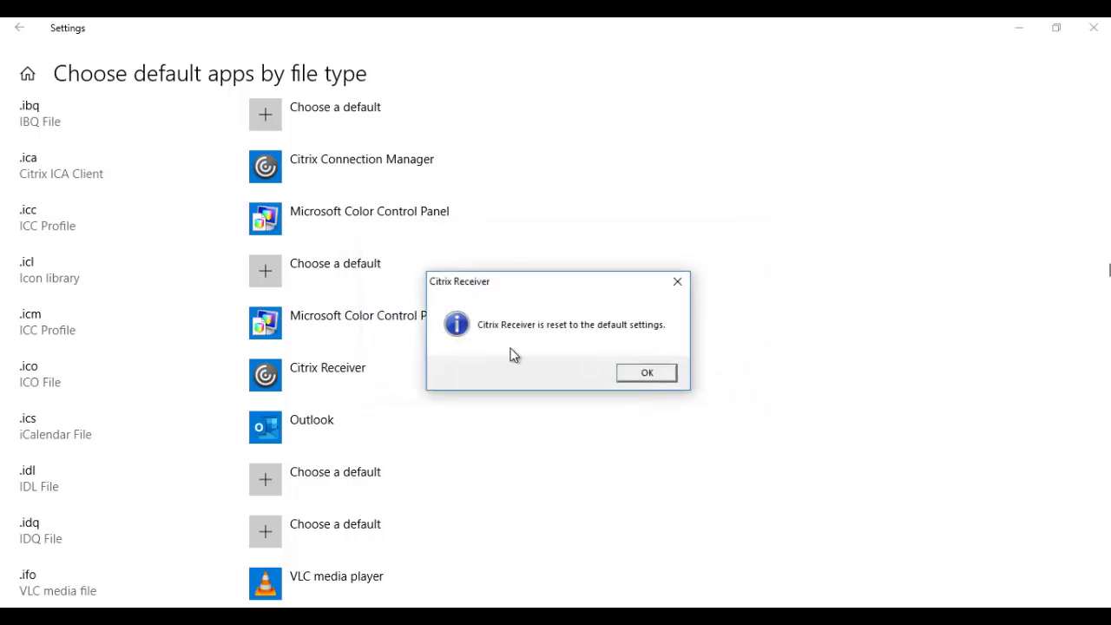
pyautogui.click(641, 372)
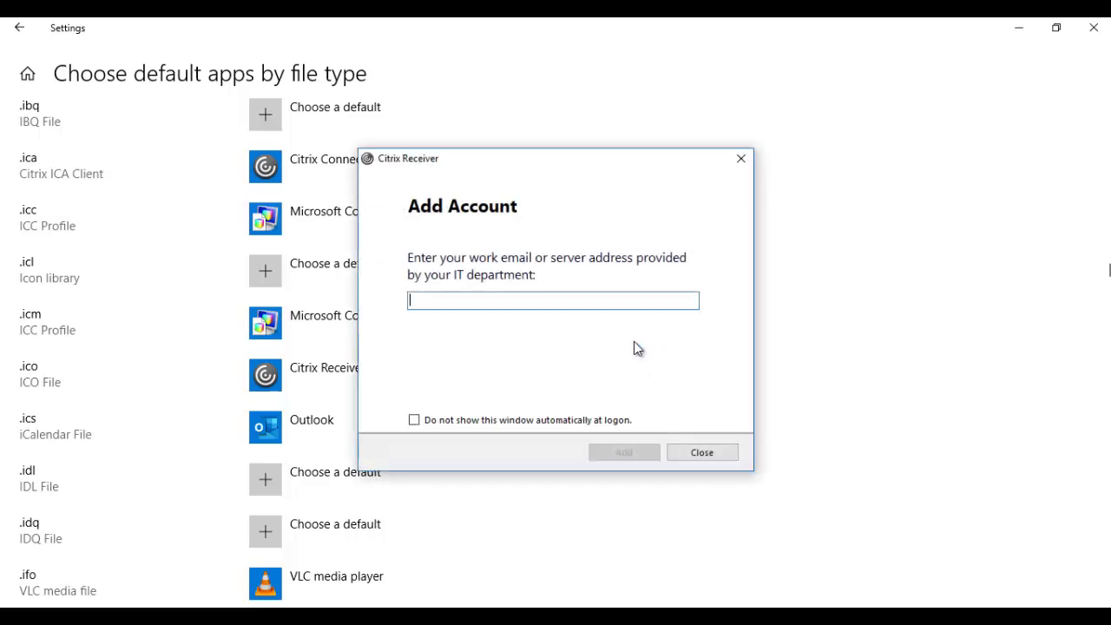
# Stop the Citrix Receiver Add Account window from showing automatically at logon and close it without adding an account
pyautogui.click(473, 297)
pyautogui.click(524, 422)
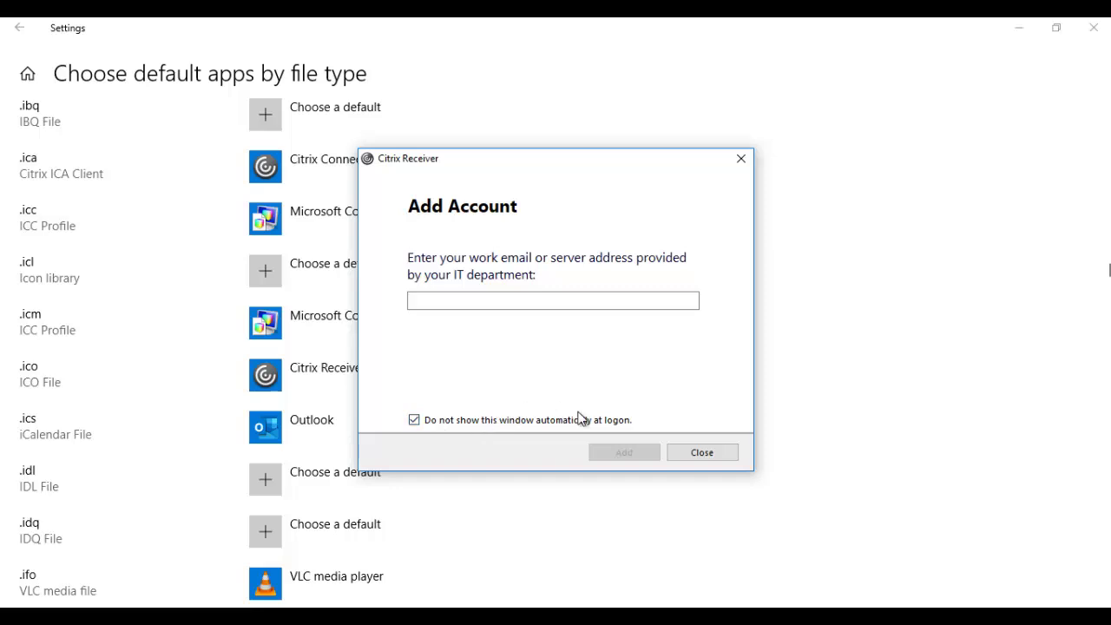
pyautogui.click(692, 455)
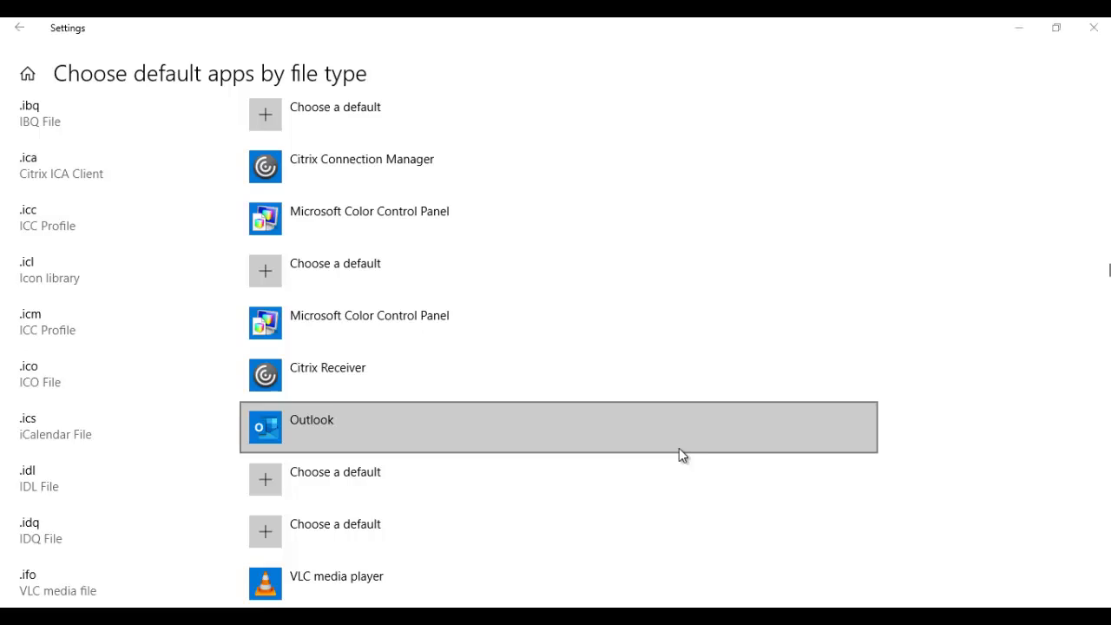
# Check the installed Windows version and build with the winver command, closing the information window when done
pyautogui.press('super+r')
pyautogui.write('winver')
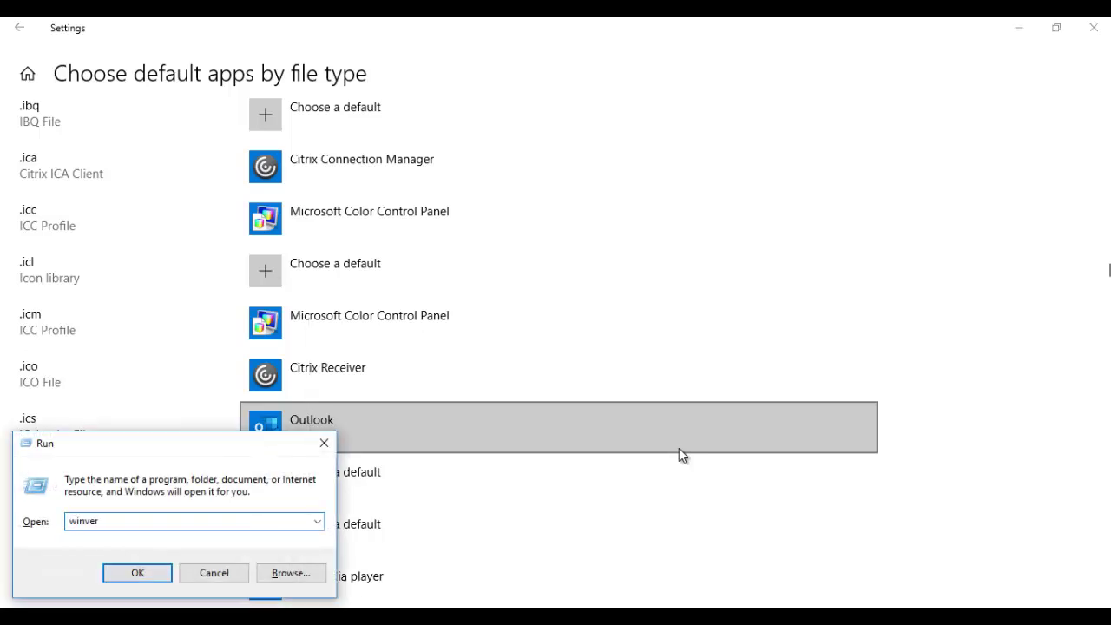
pyautogui.press('Return')
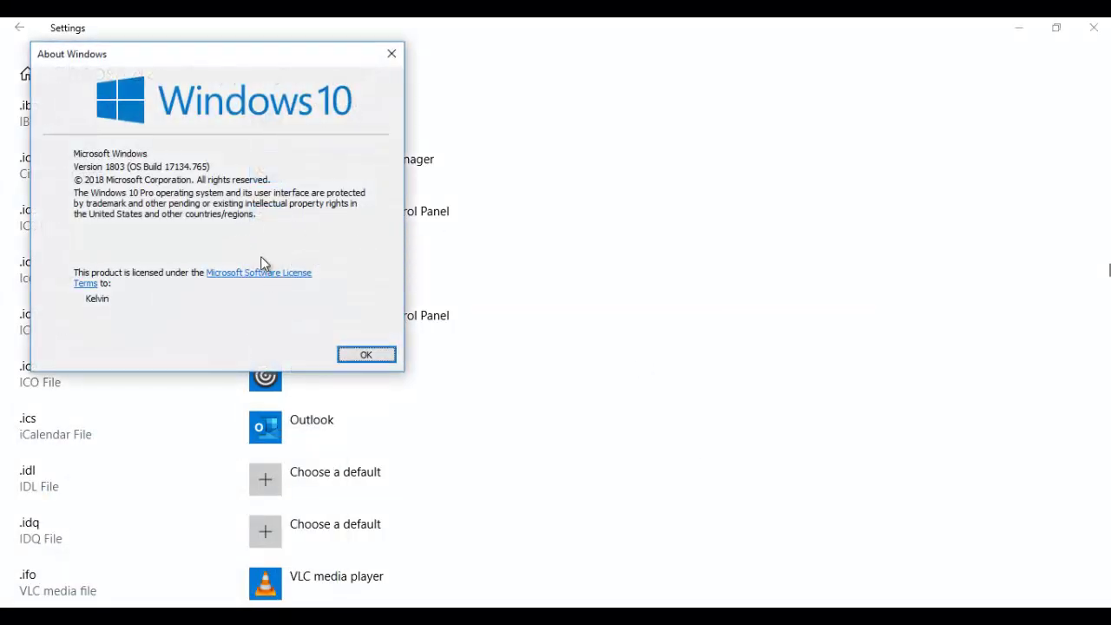
pyautogui.click(366, 355)
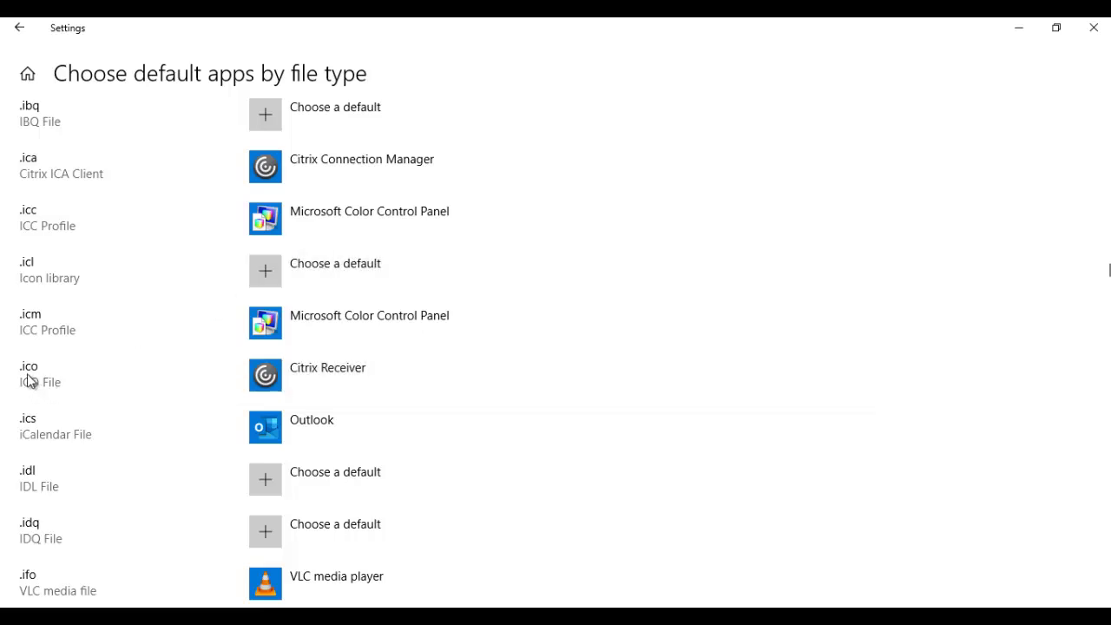
# Change the default app for .ico files to Paint
pyautogui.click(328, 367)
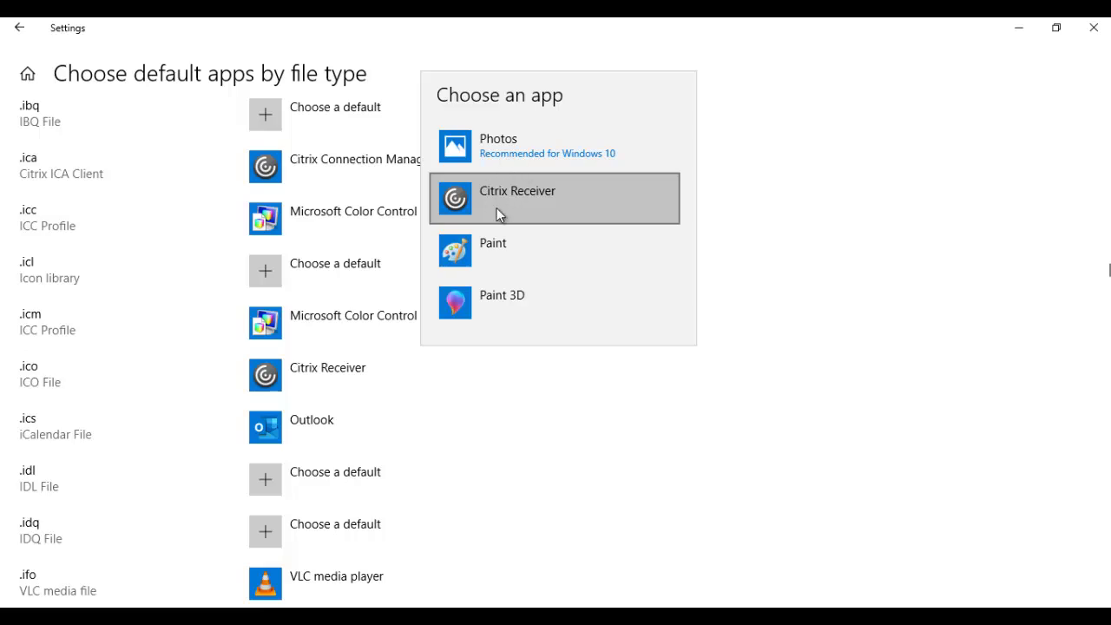
pyautogui.click(501, 249)
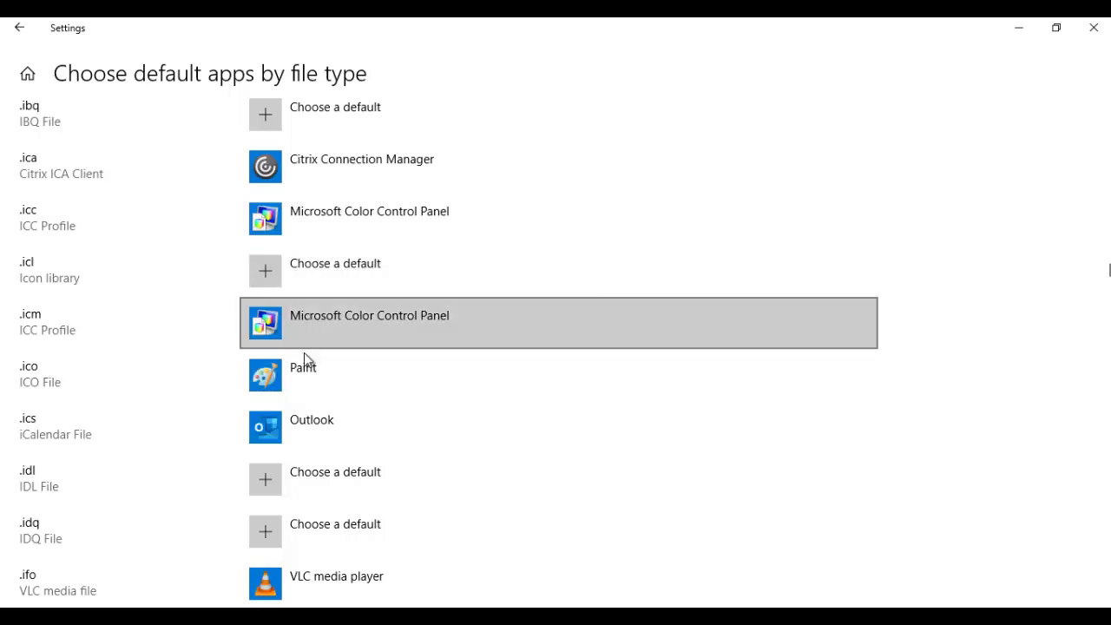
# Change the default app for .ico files to Citrix Receiver
pyautogui.click(273, 377)
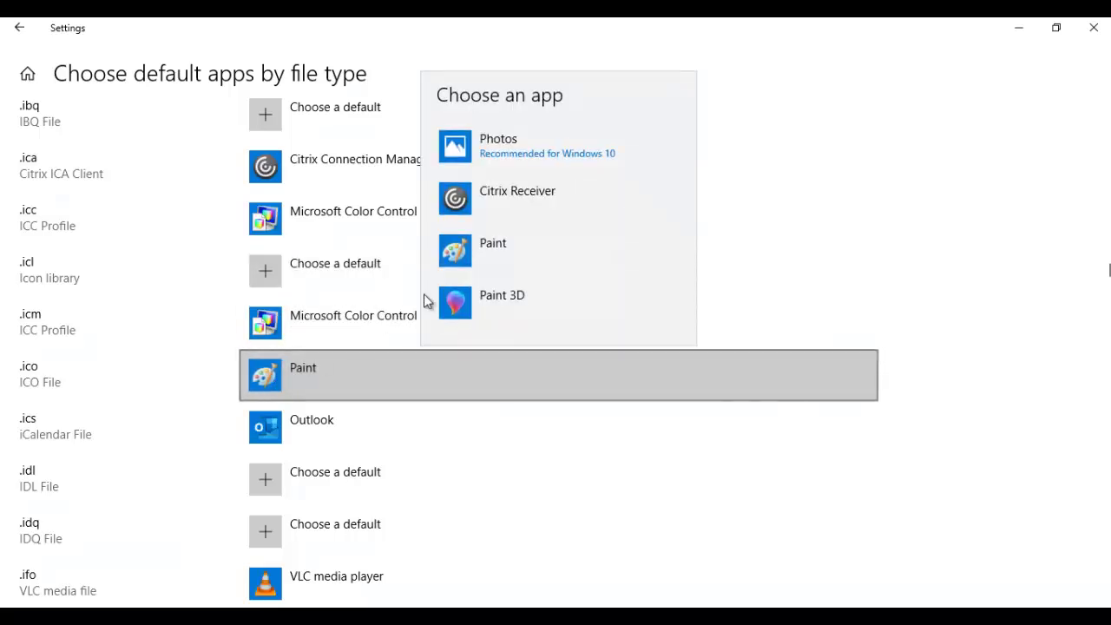
pyautogui.click(529, 208)
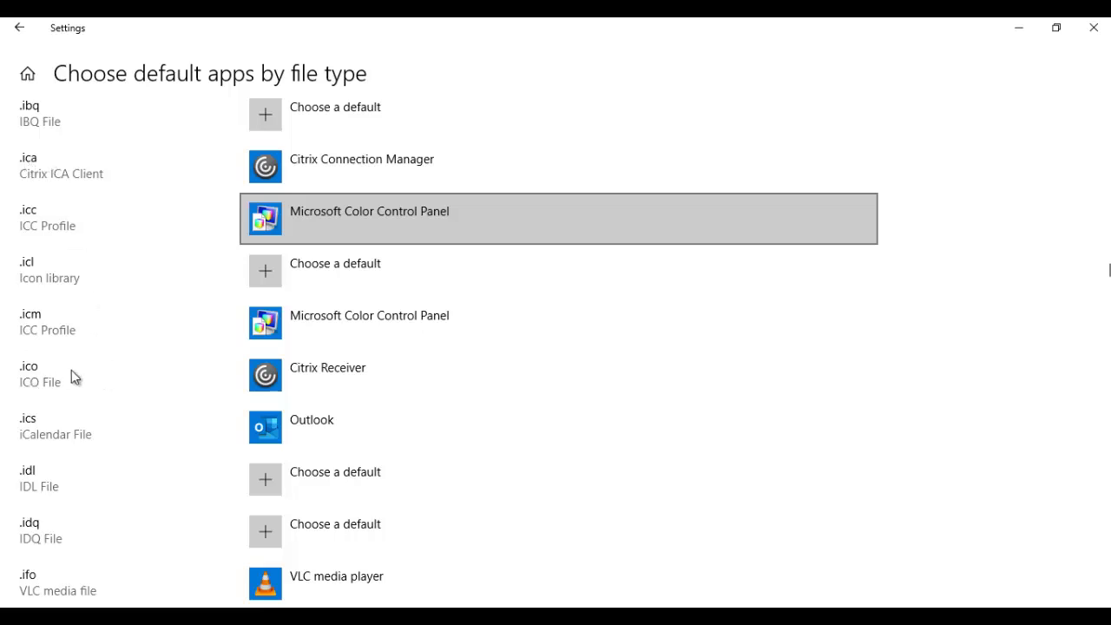
pyautogui.click(318, 159)
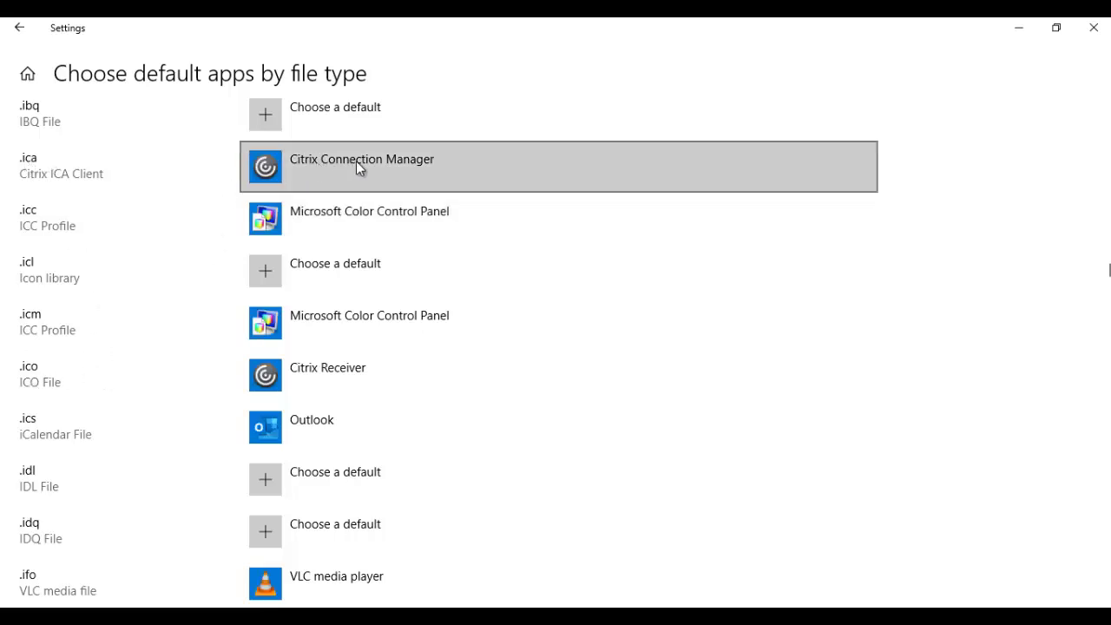
pyautogui.click(275, 372)
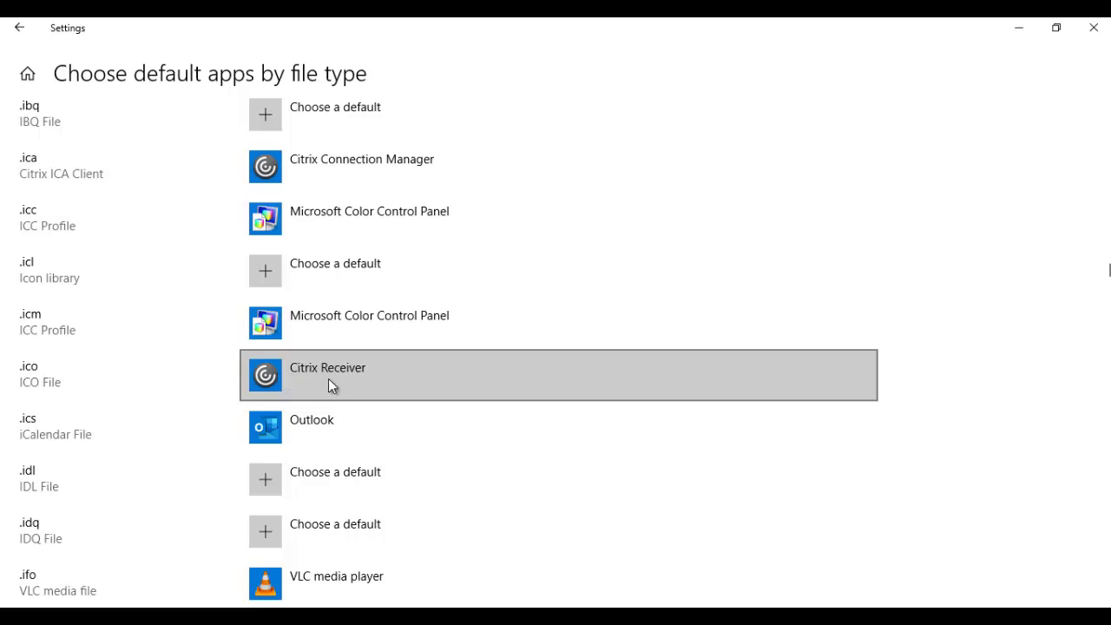